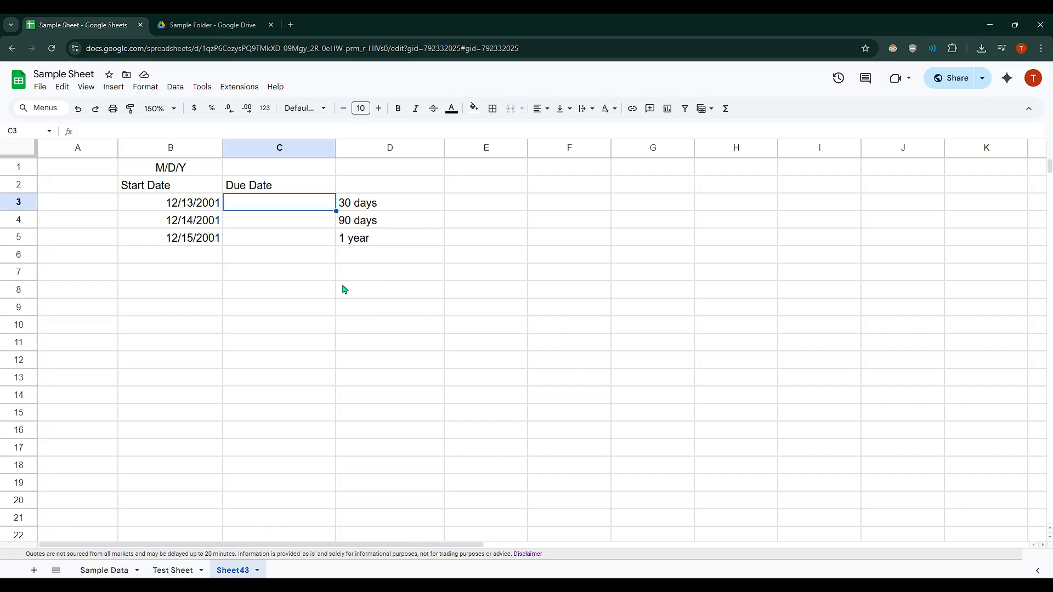
click(399, 305)
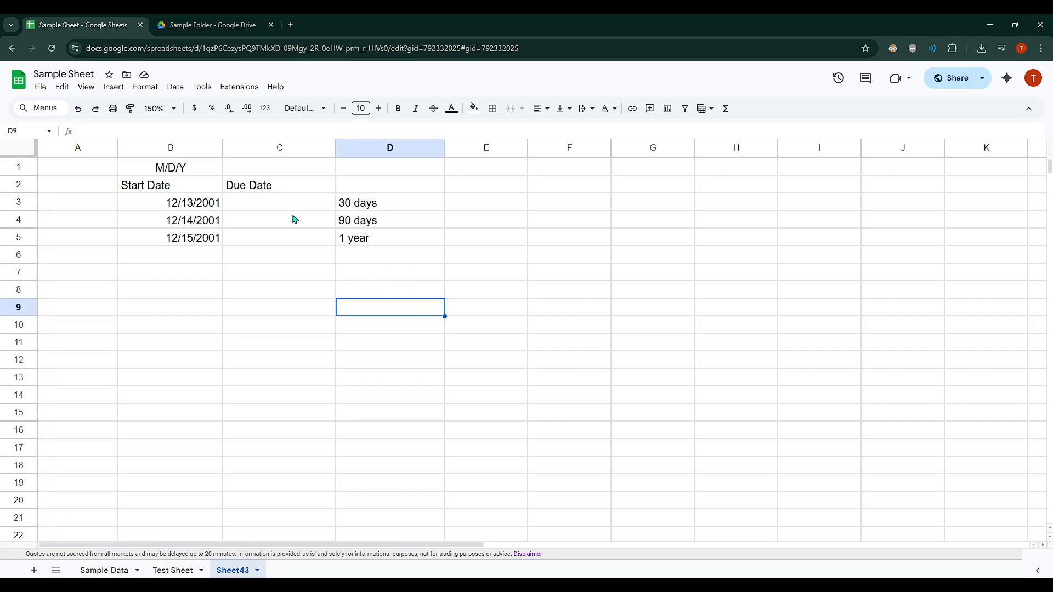
drag(193, 205, 215, 242)
click(258, 207)
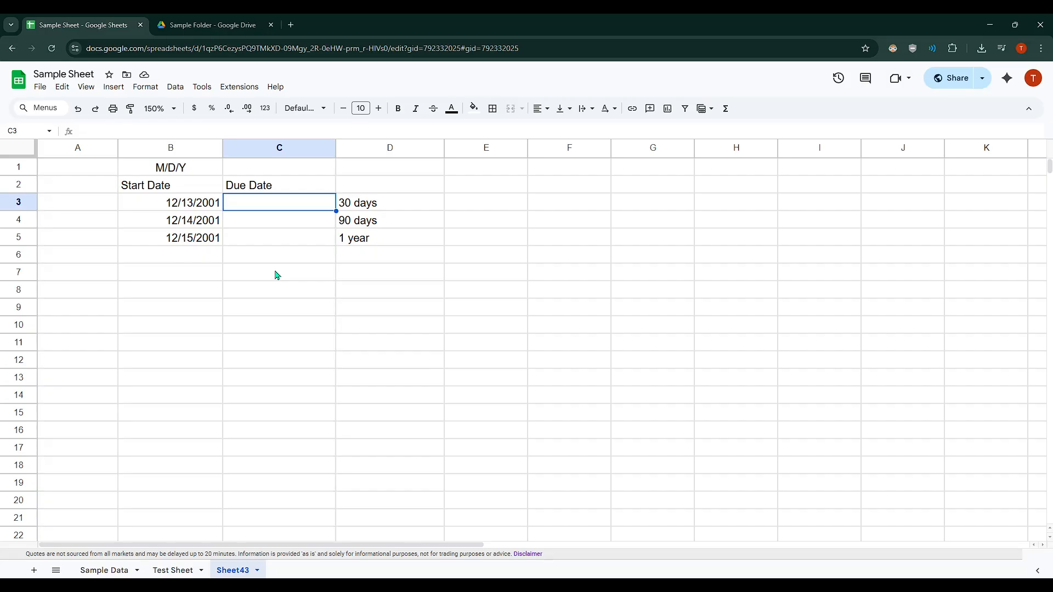
click(179, 208)
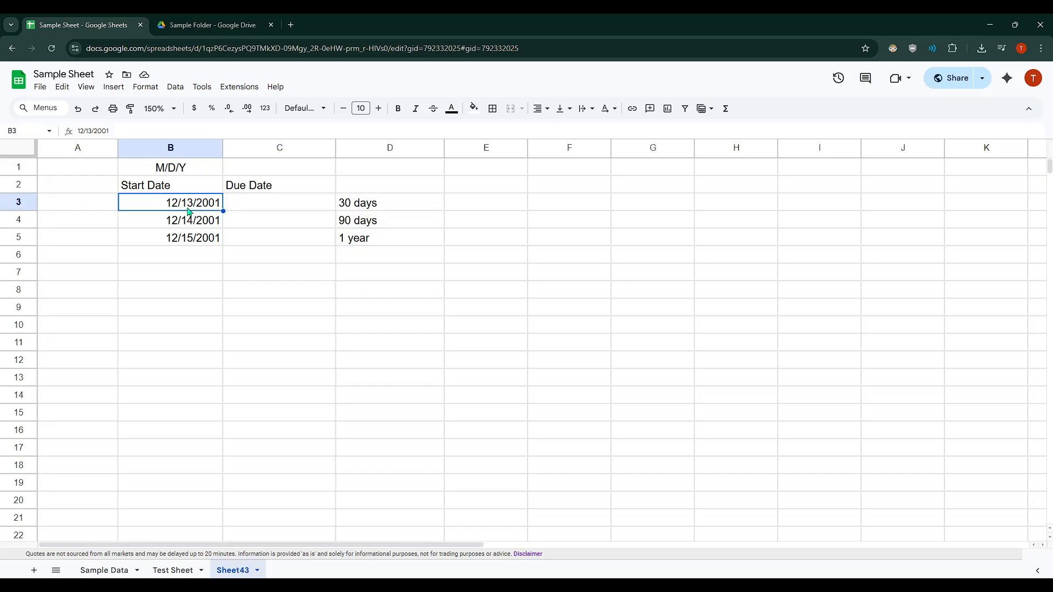
Step: Change the date format label in cell B1, above the Start Date header, to MM/DD/YYYY
click(186, 170)
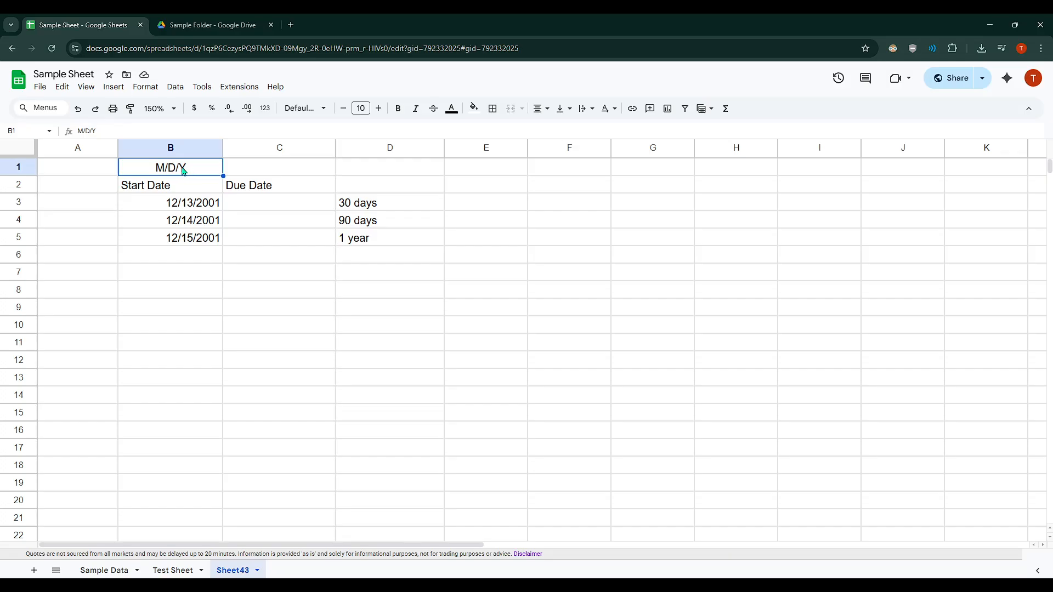
double_click(165, 169)
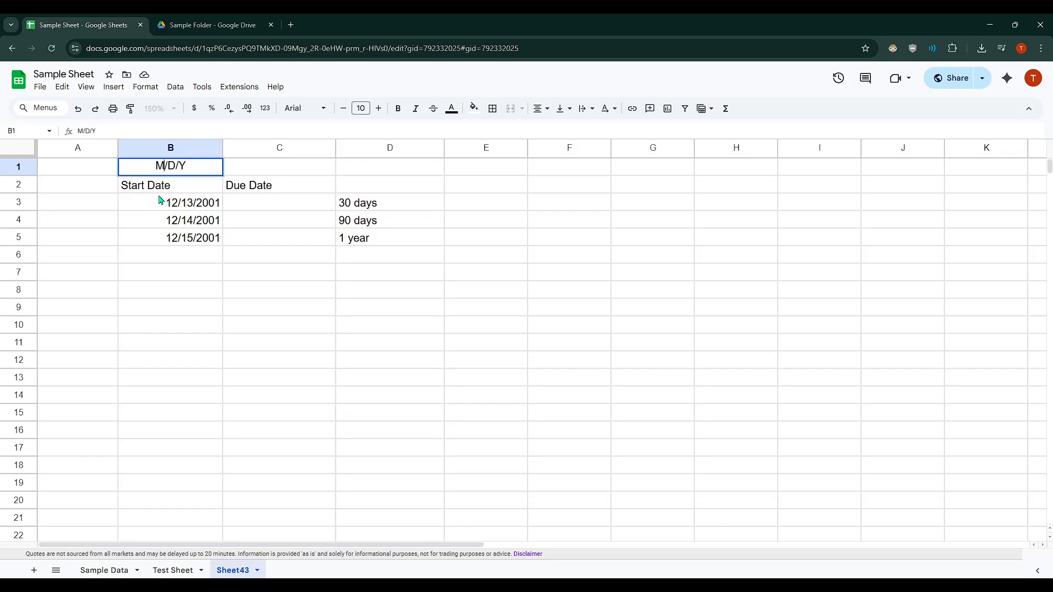
text(M/DD/YYY)
click(262, 237)
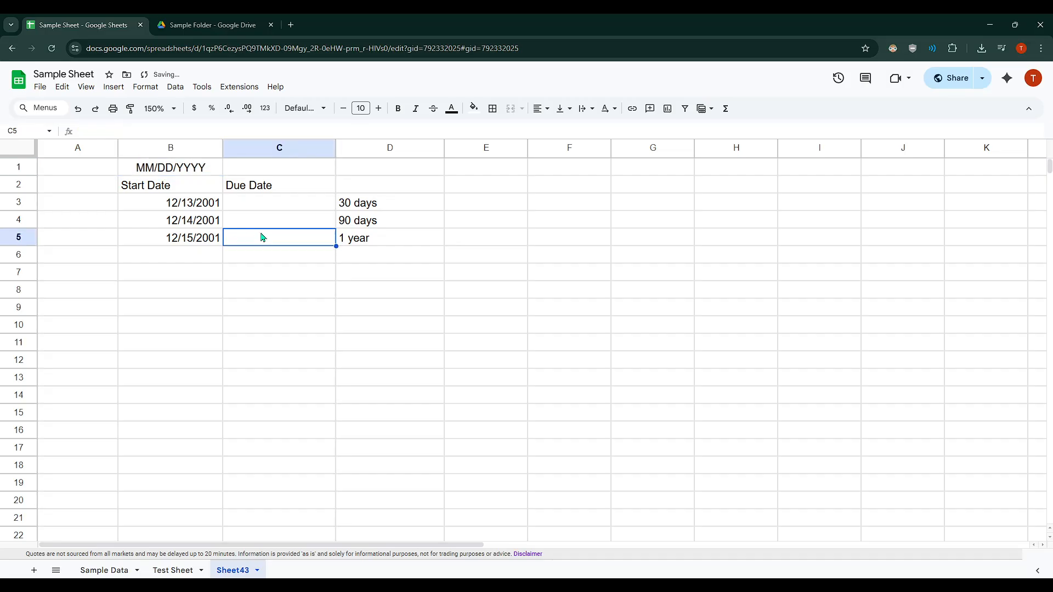
Step: Copy the MM/DD/YYYY label from cell B1 into cell C1, above the Due Date header
click(180, 166)
click(269, 189)
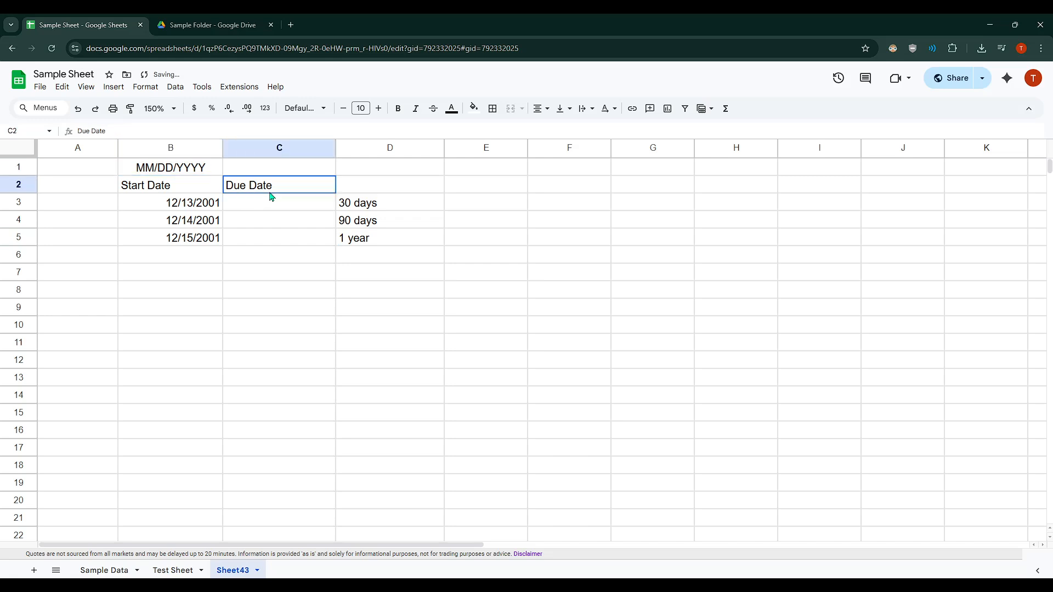
click(246, 207)
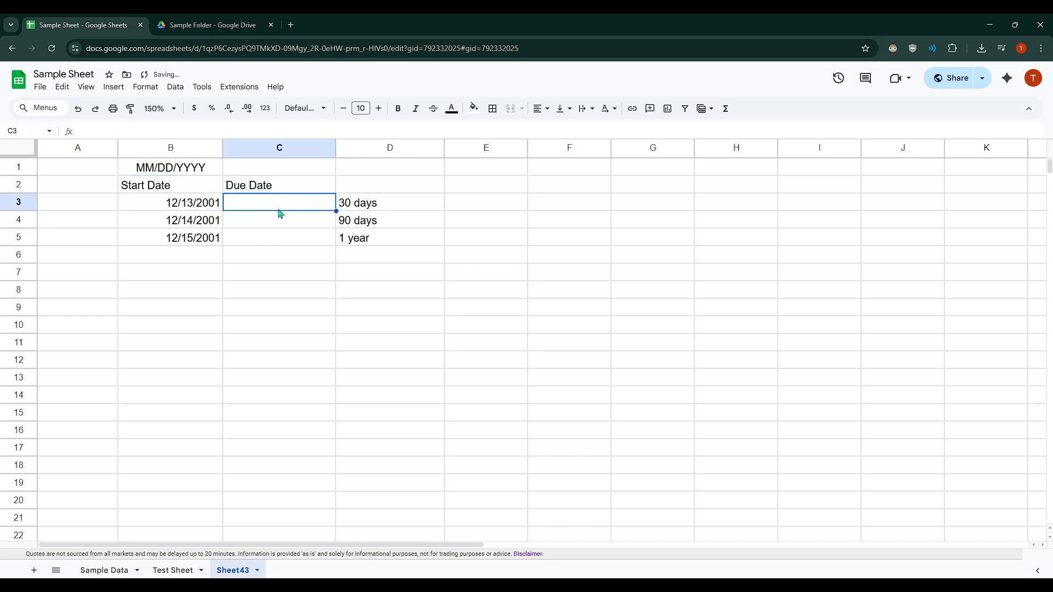
click(187, 173)
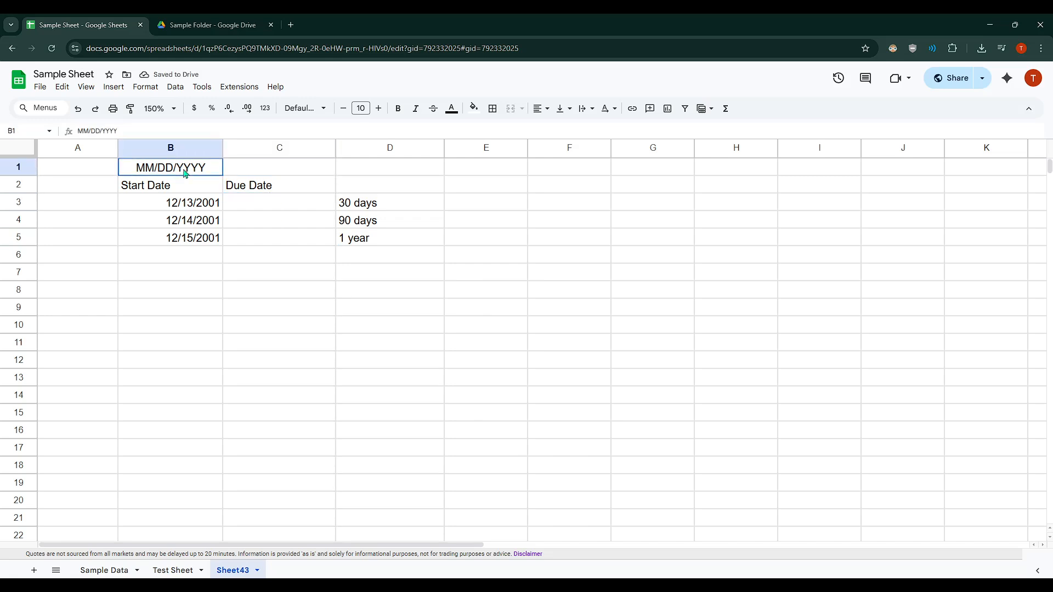
key(ctrl+c)
shift+click(254, 175)
key(ctrl+v)
Step: Enter the formula =B3+30 in cell C3 to calculate the due date 30 days after the first start date
click(277, 207)
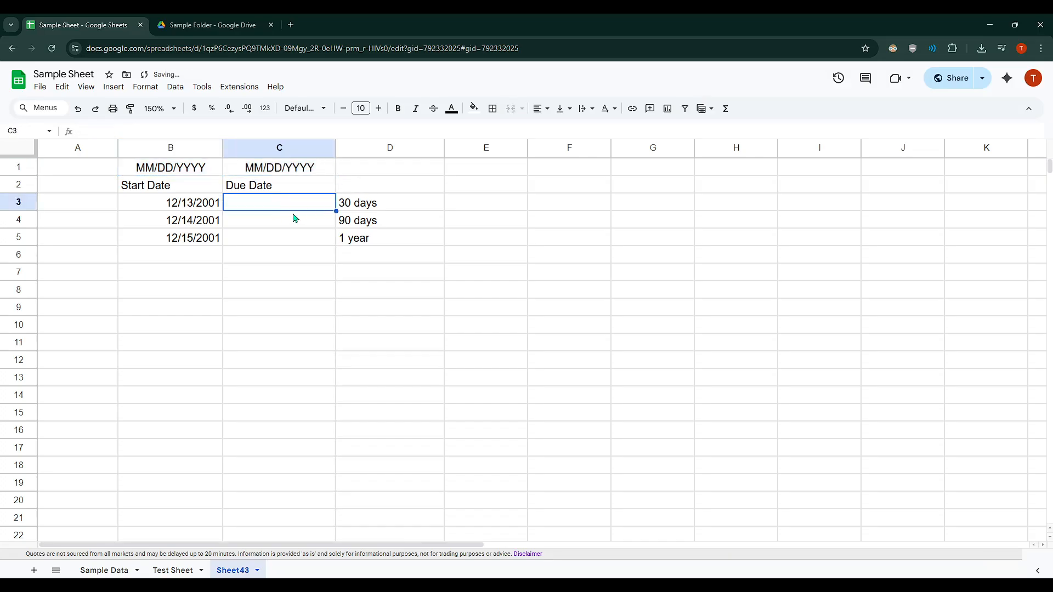
text(=)
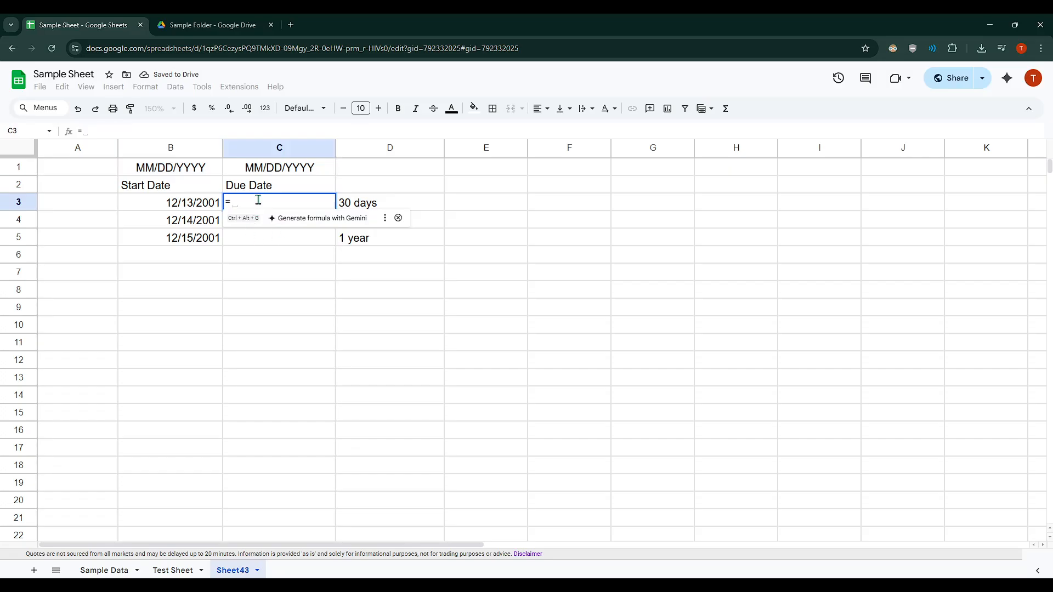
click(190, 204)
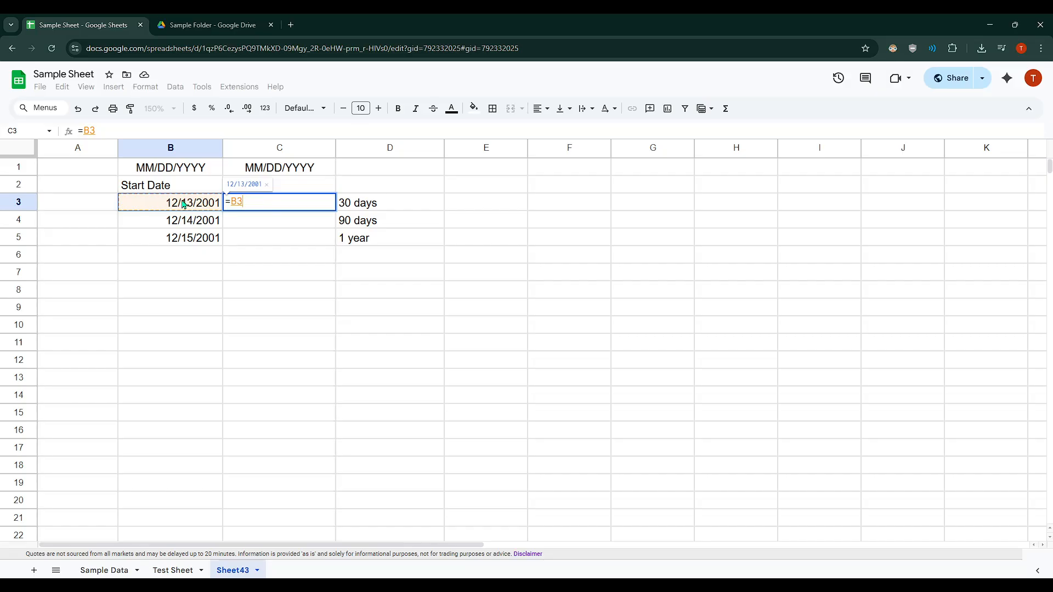
click(262, 203)
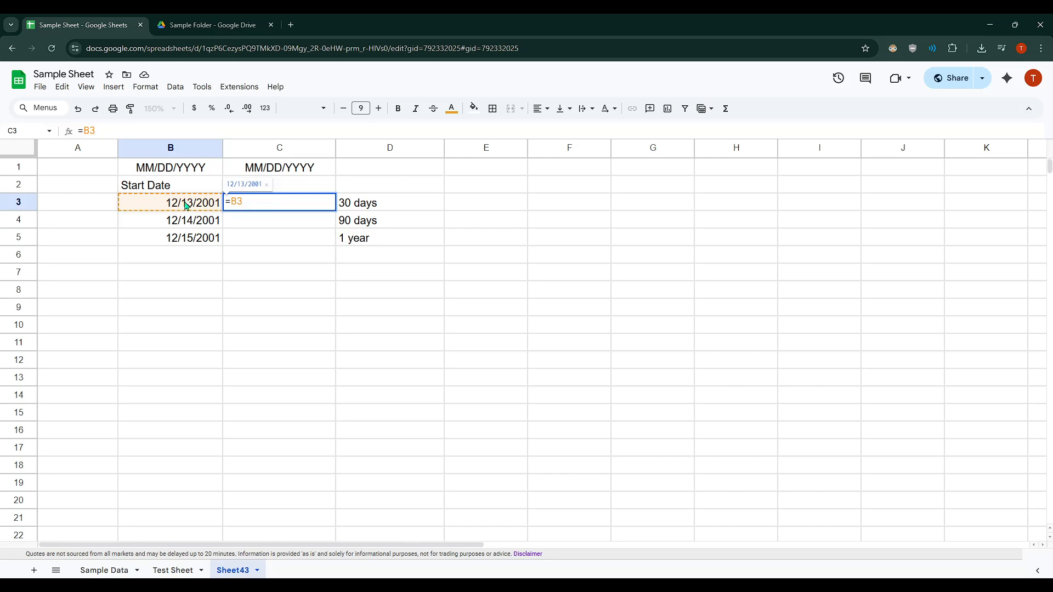
key(BackSpace)
key(BackSpace)
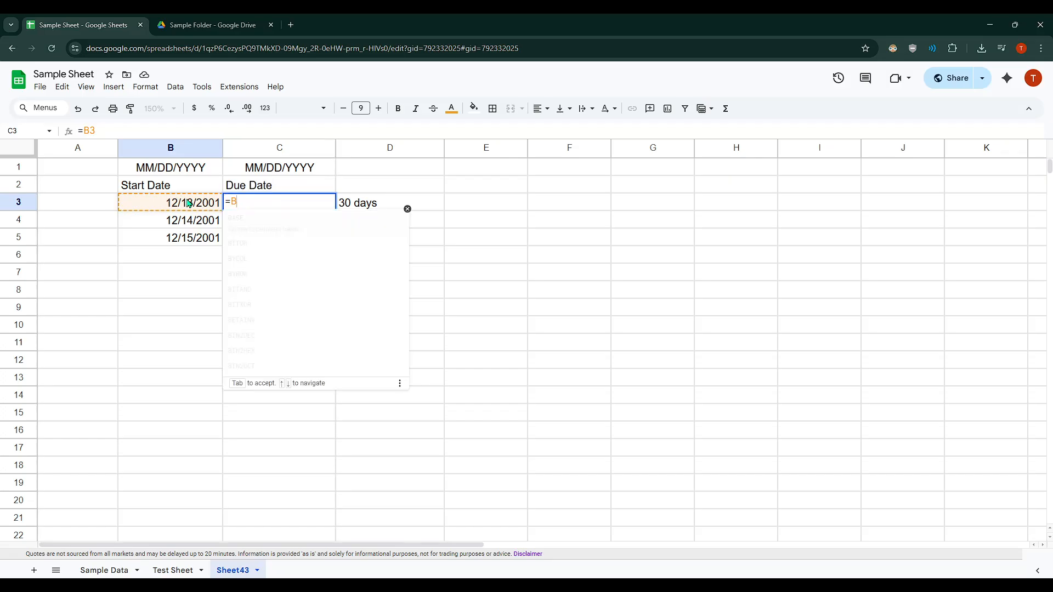
text(B3)
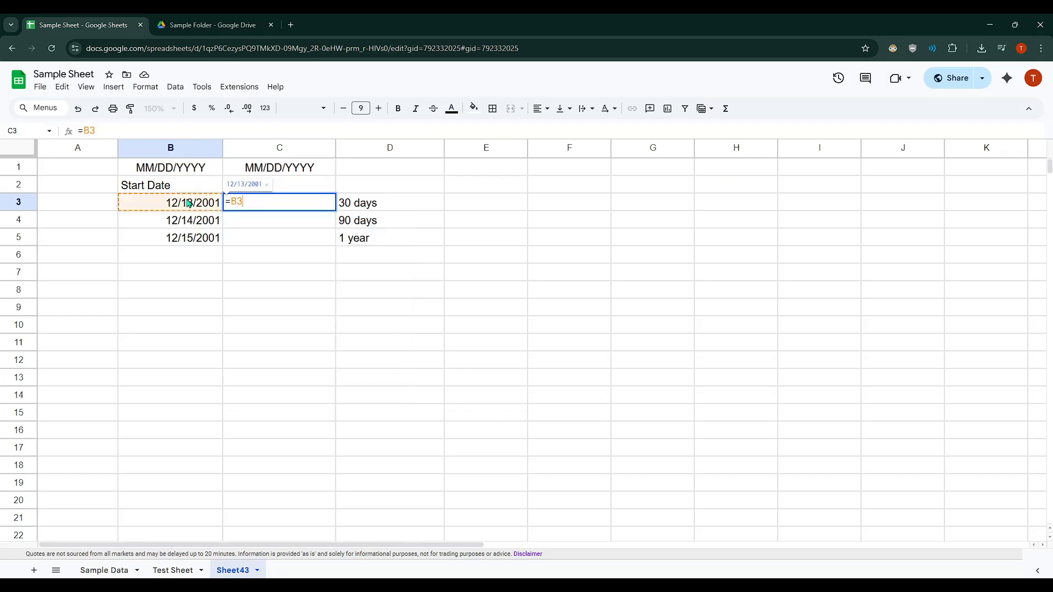
text(+)
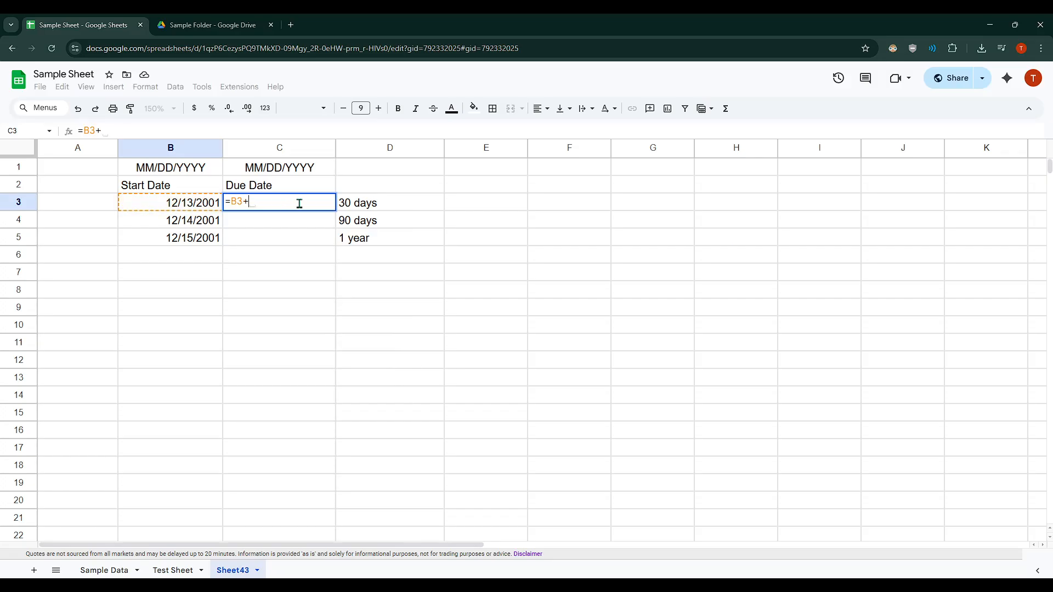
text(39)
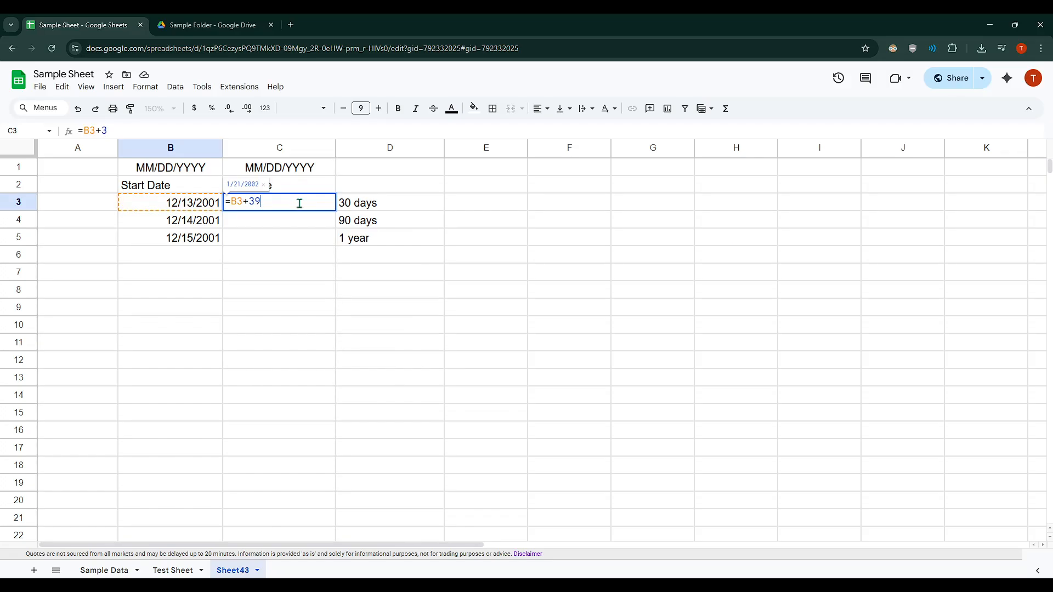
key(BackSpace)
text(0)
key(Return)
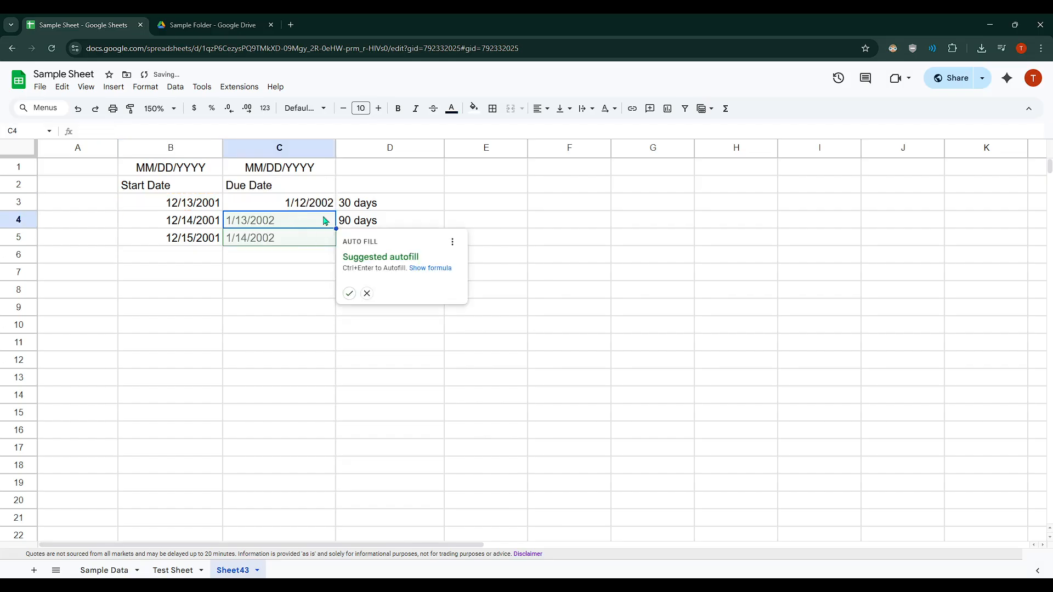
click(307, 209)
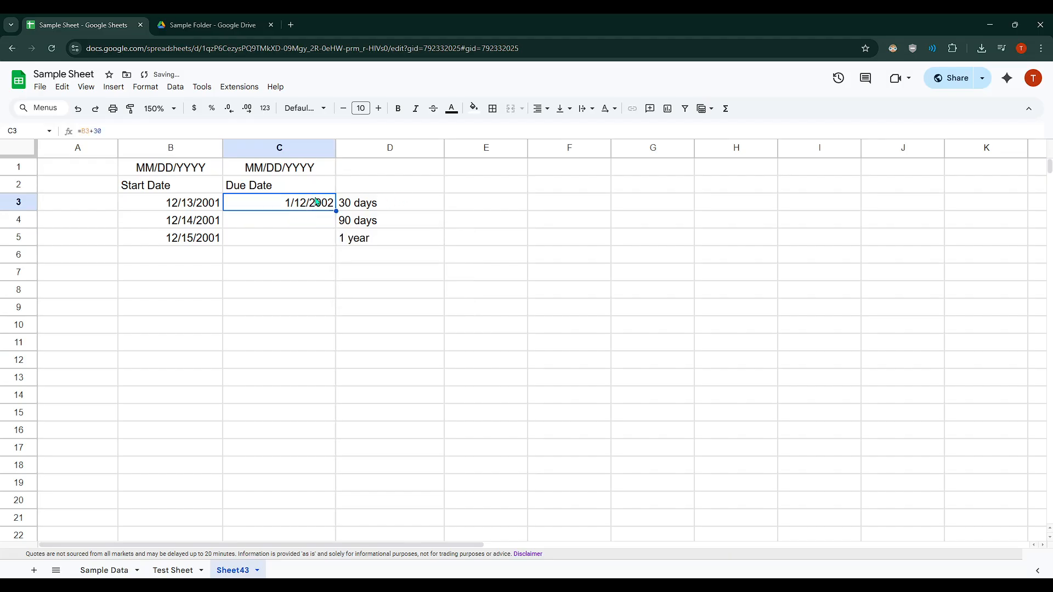
click(189, 203)
click(263, 204)
click(202, 208)
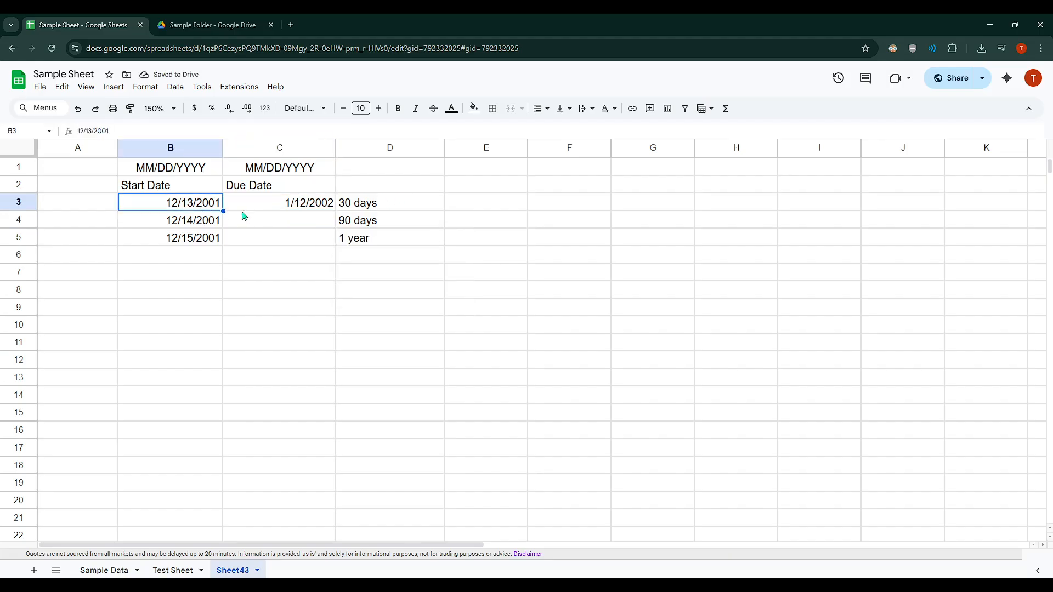
click(293, 207)
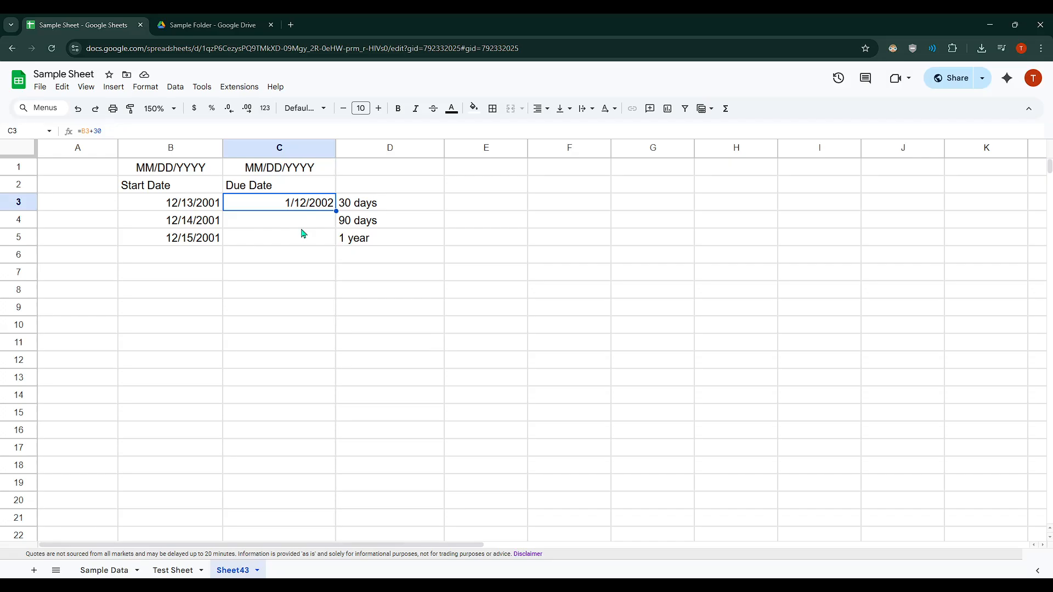
click(267, 225)
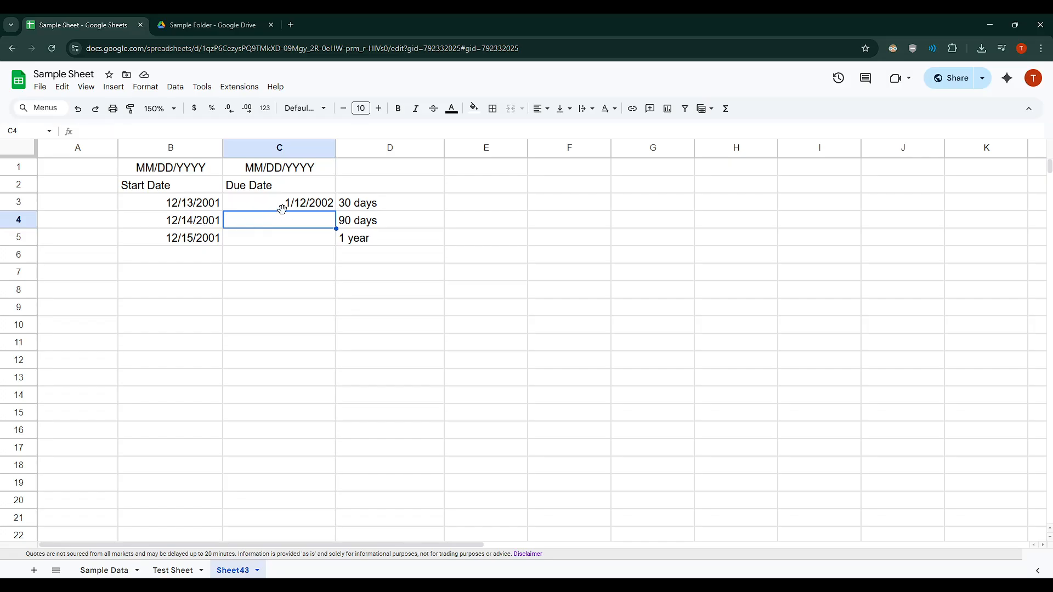
click(290, 207)
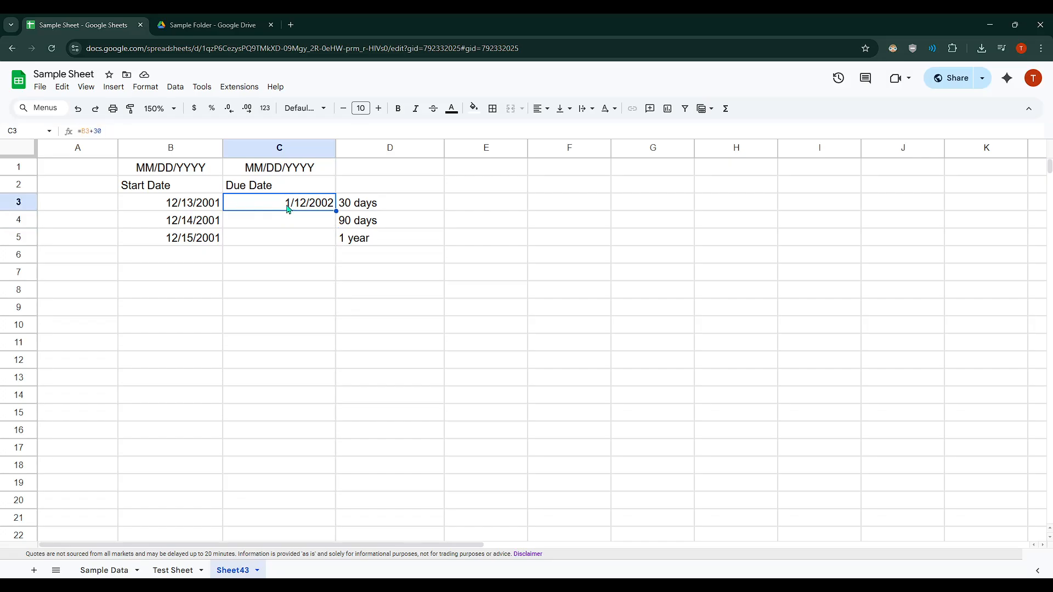
Step: Enter the formula =B4+90 in cell C4 to calculate the due date 90 days after the second start date
click(191, 222)
click(244, 220)
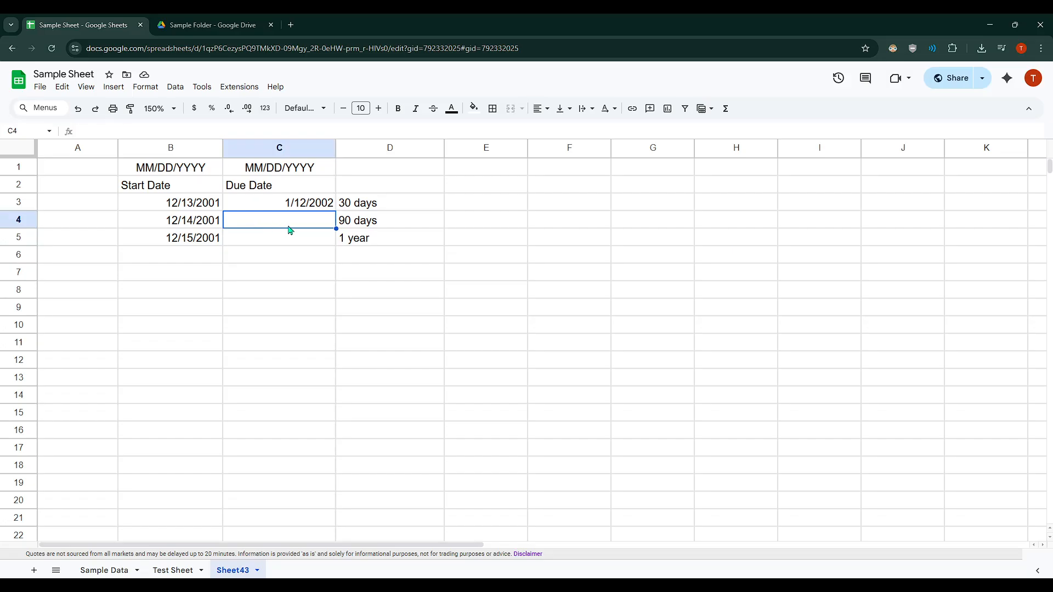
text(=)
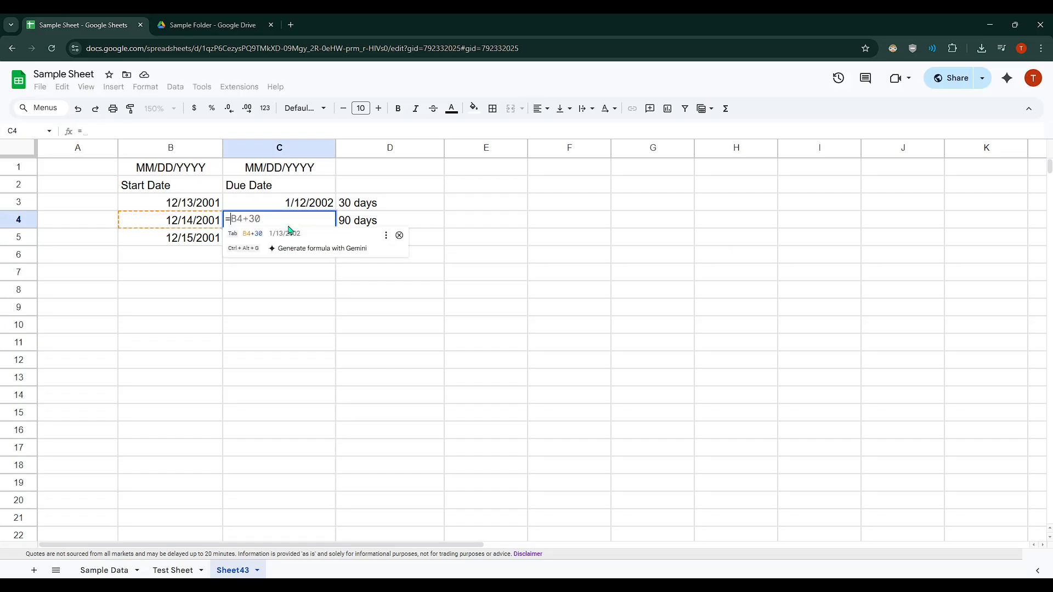
click(191, 222)
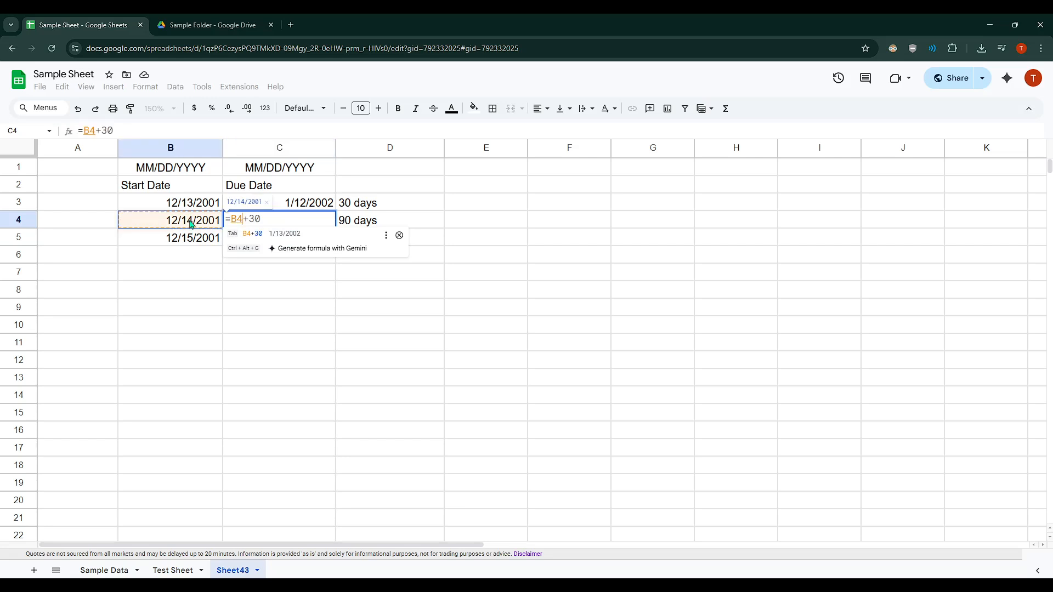
text(+90)
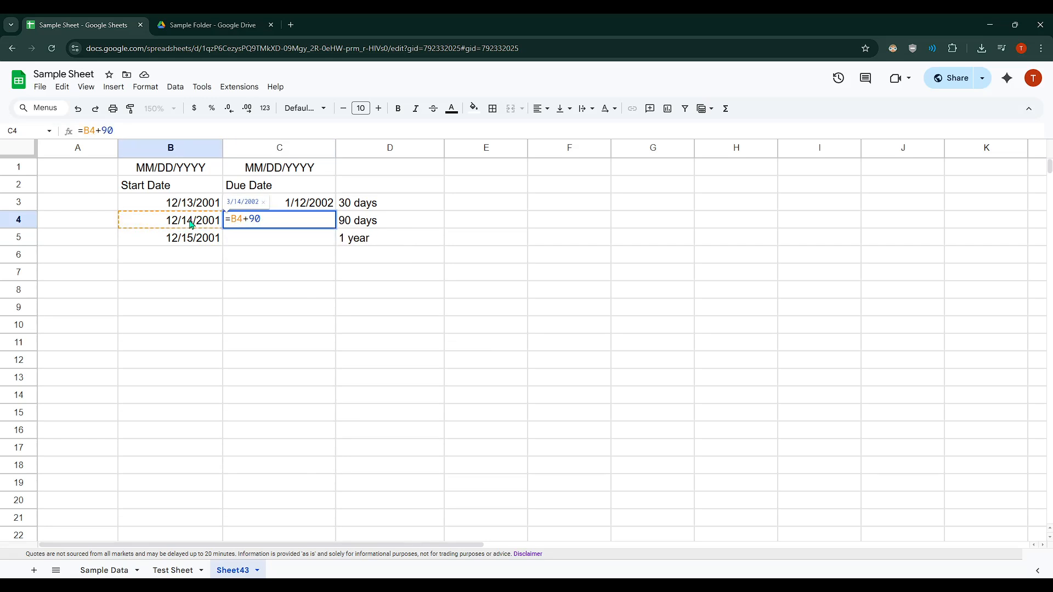
key(Return)
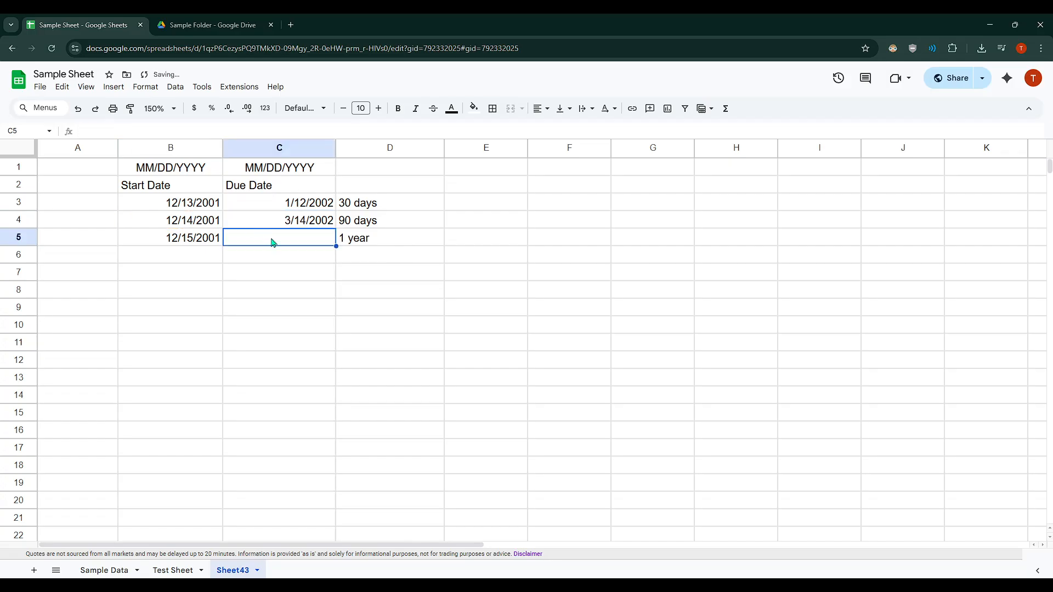
Step: Enter the formula =B5+365 in cell C5 to calculate the due date one year after the third start date
text(=)
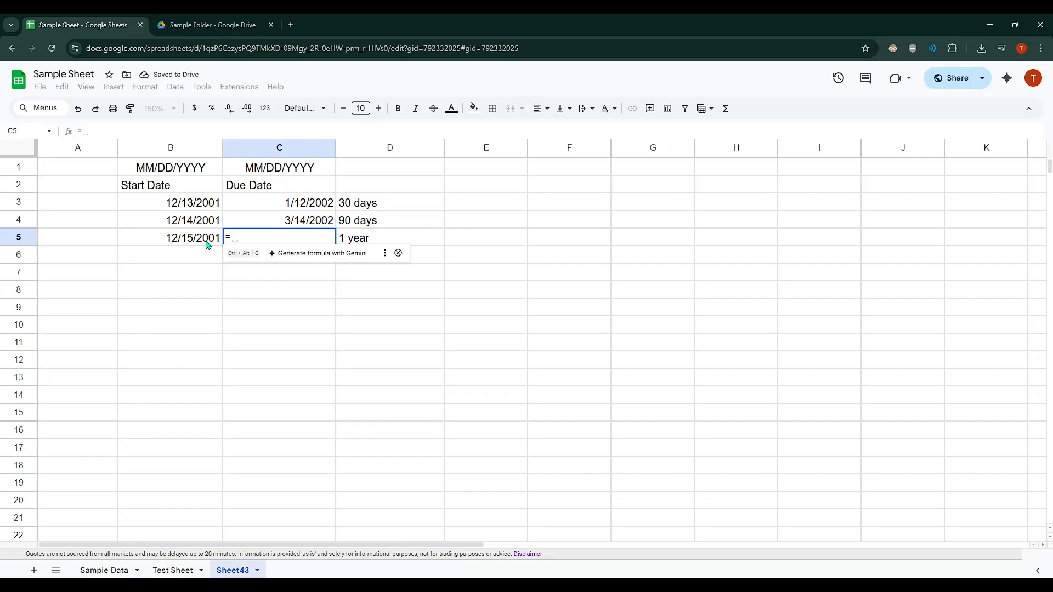
click(204, 243)
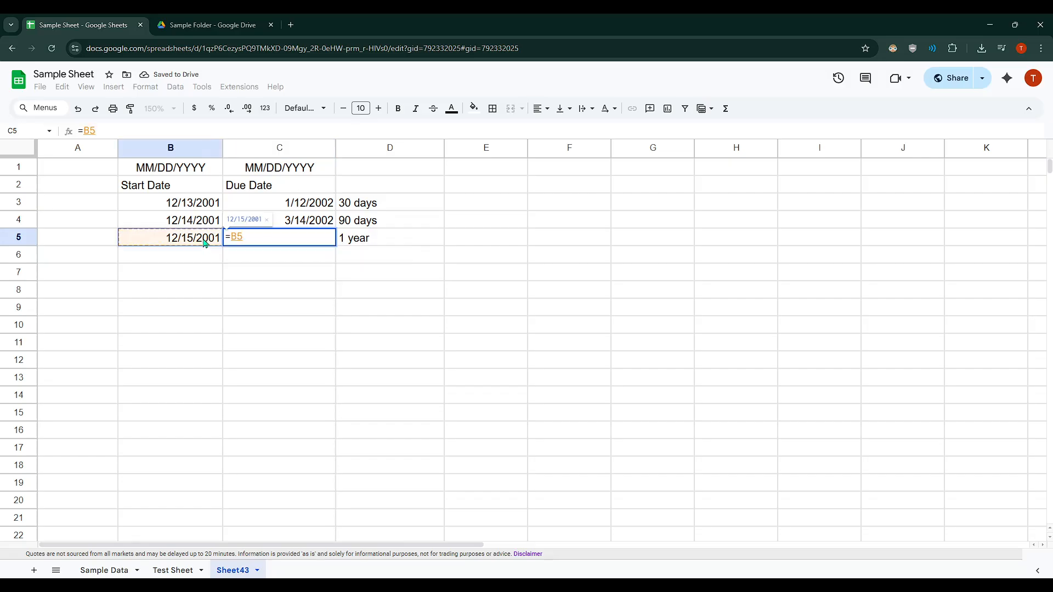
text(+)
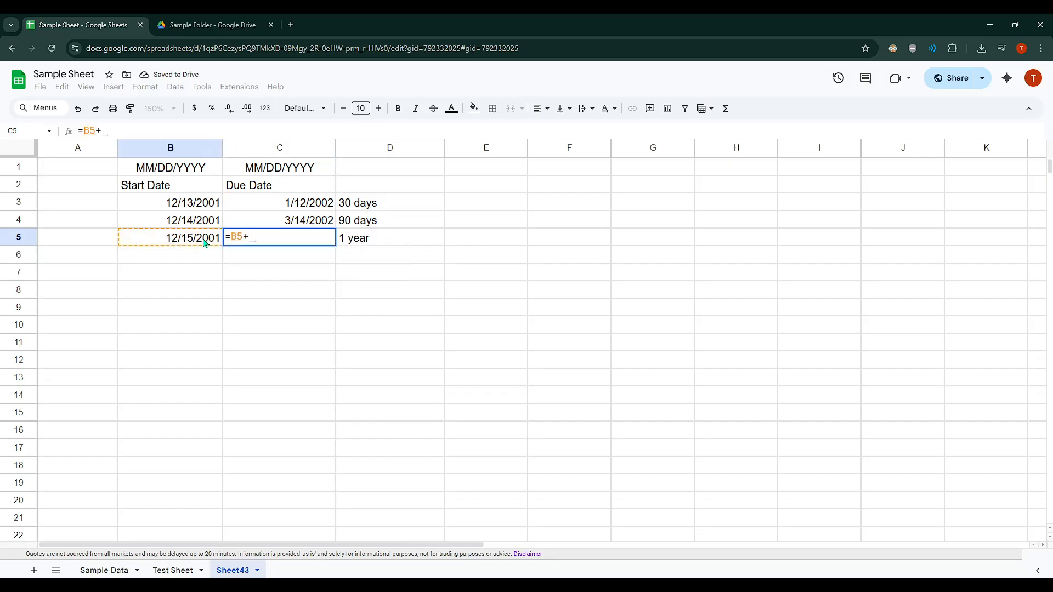
text(365)
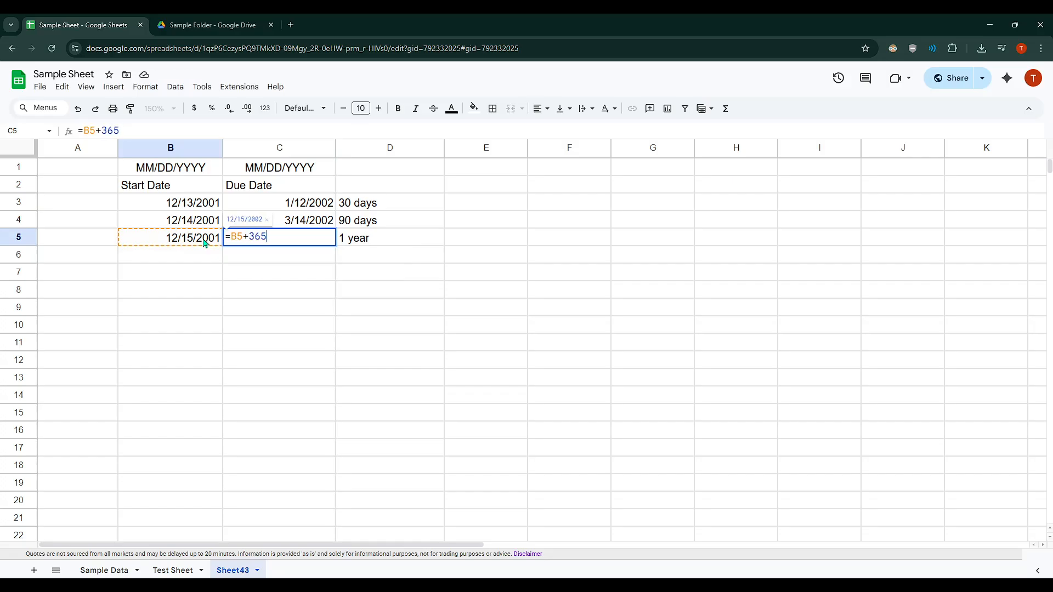
key(Return)
click(284, 242)
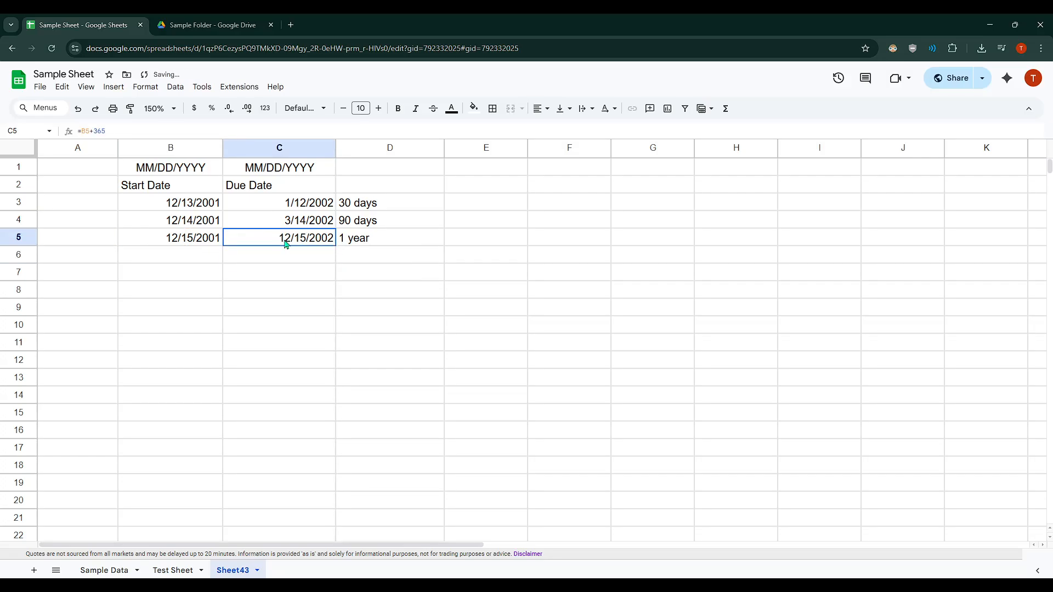
click(196, 242)
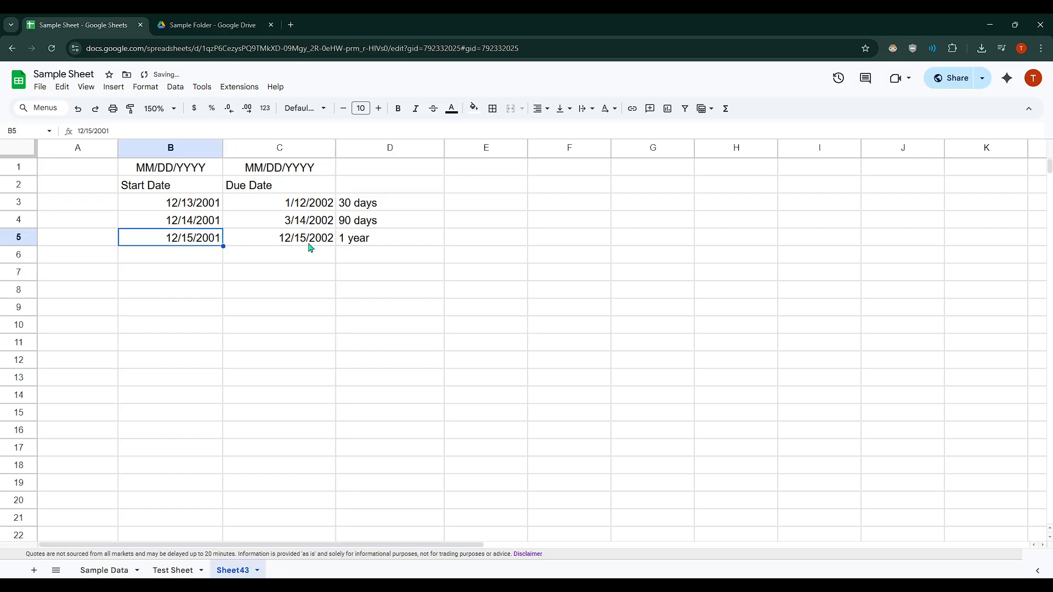
click(332, 241)
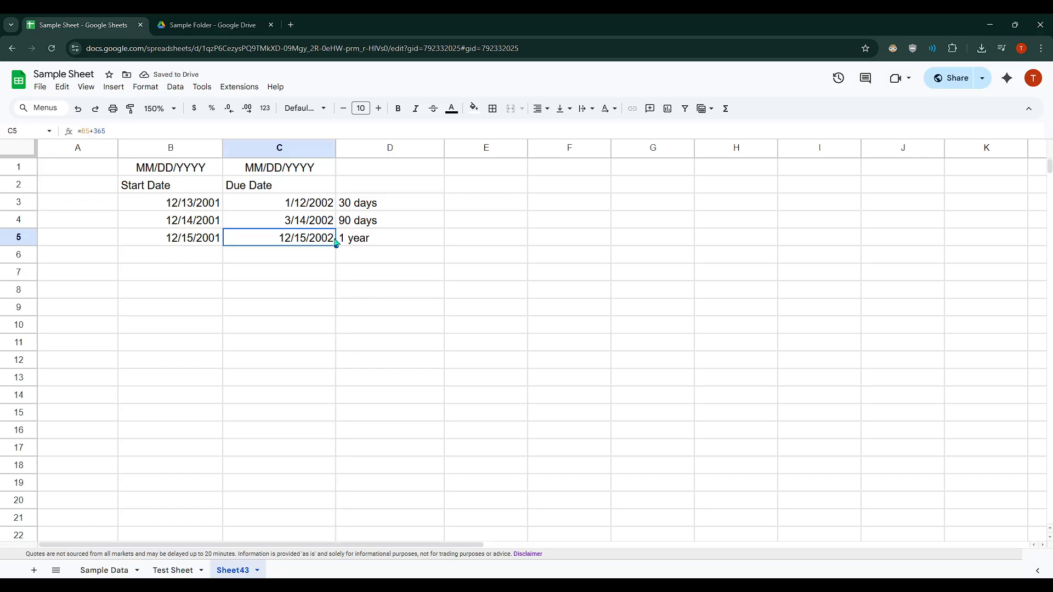
click(181, 240)
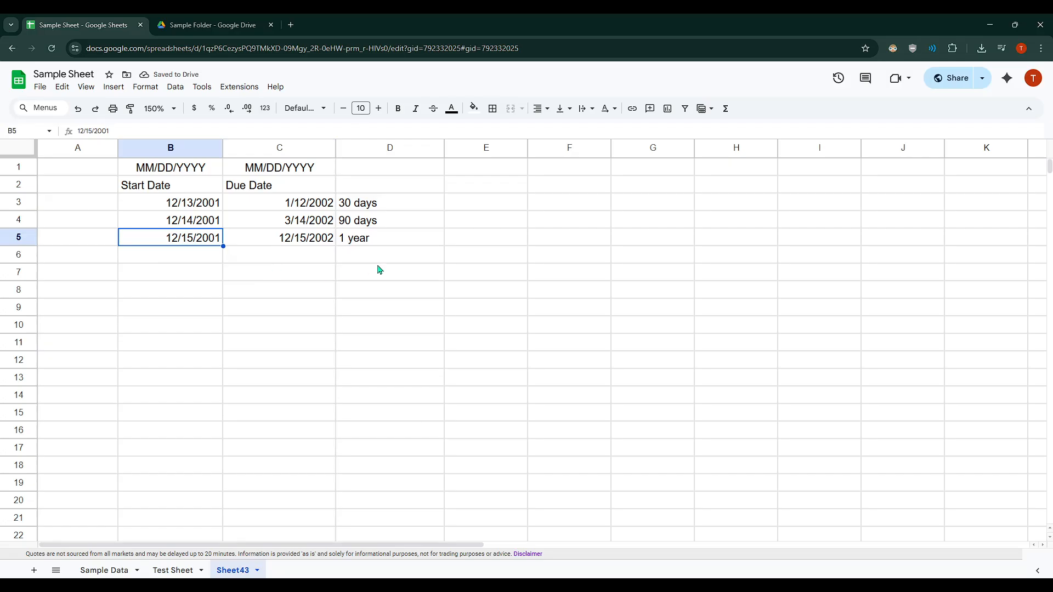